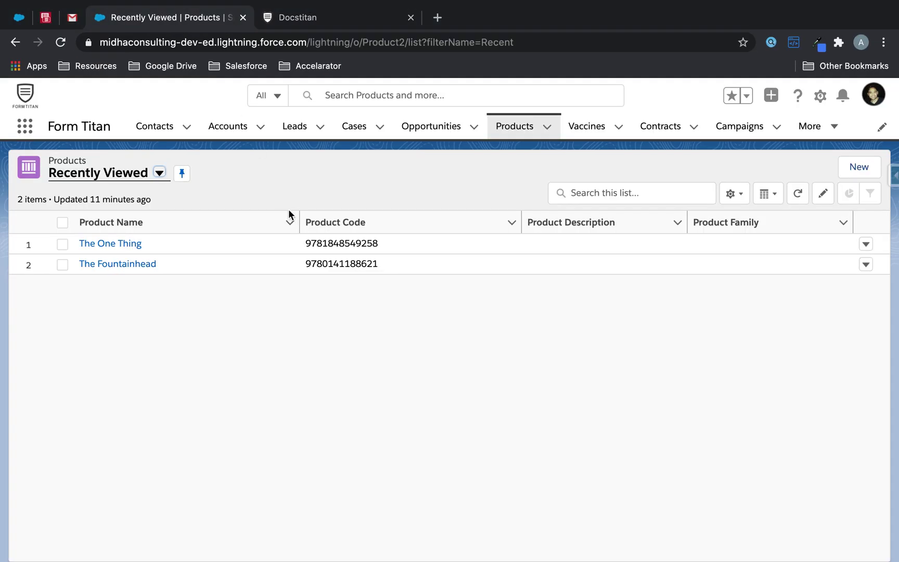
Sort recently viewed products by Product Name and review The Fountainhead's record image.
click(99, 231)
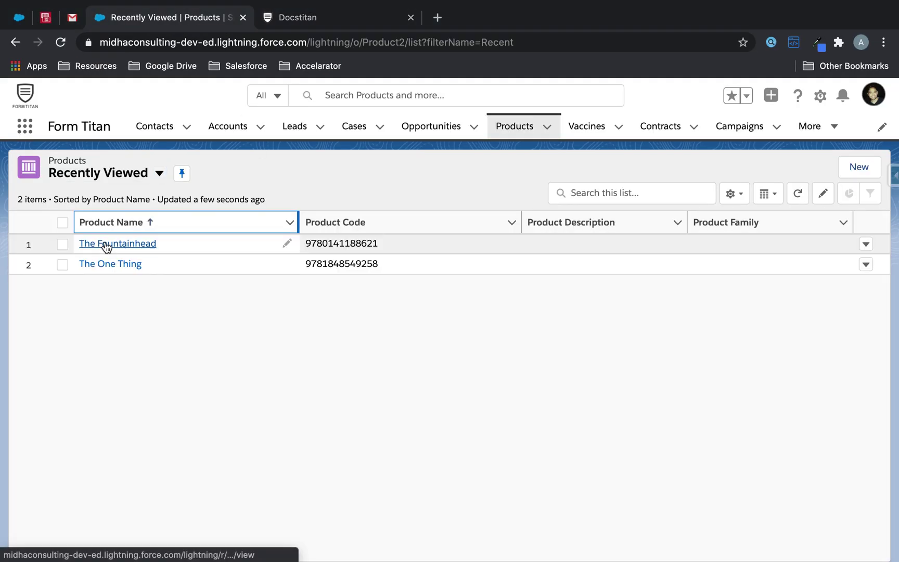
click(106, 244)
scroll(322, 372, down, 3)
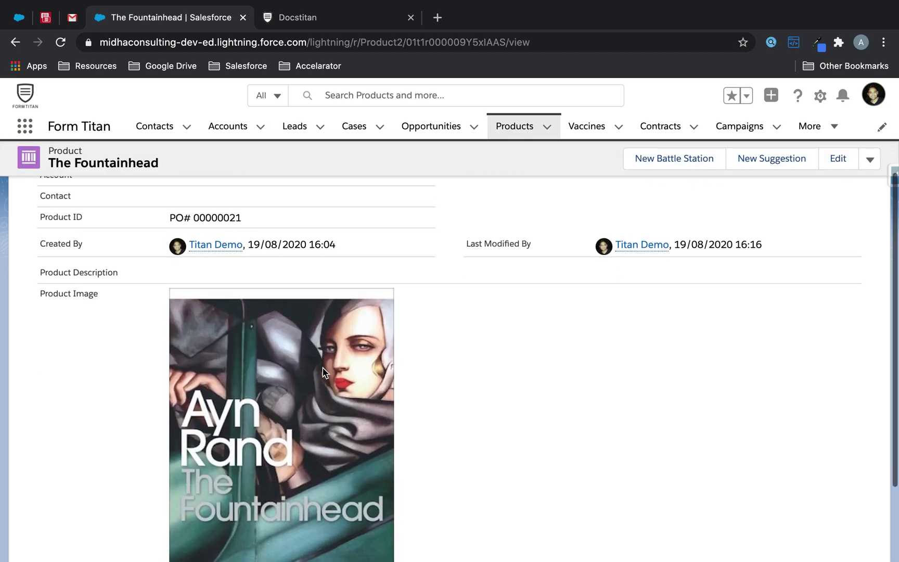
scroll(304, 460, down, 2)
scroll(305, 457, up, 5)
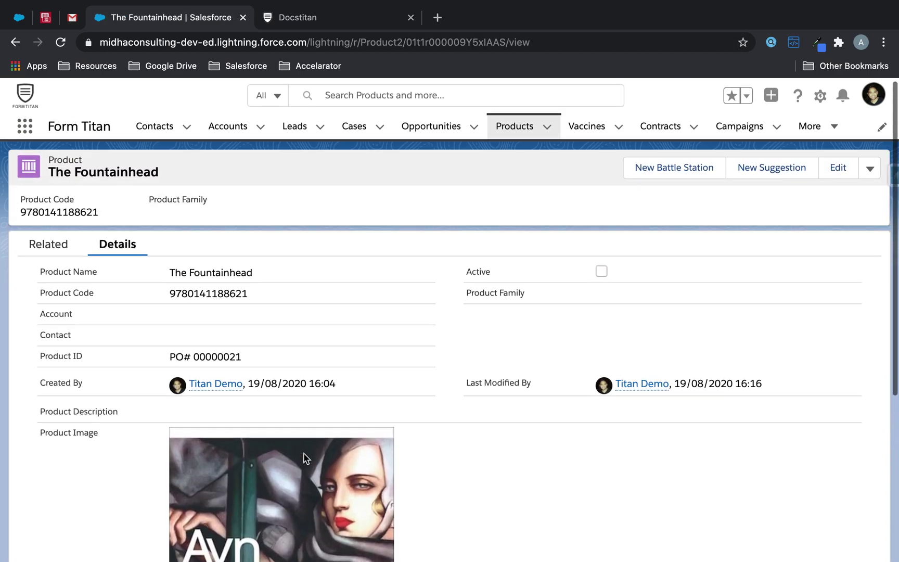
click(512, 132)
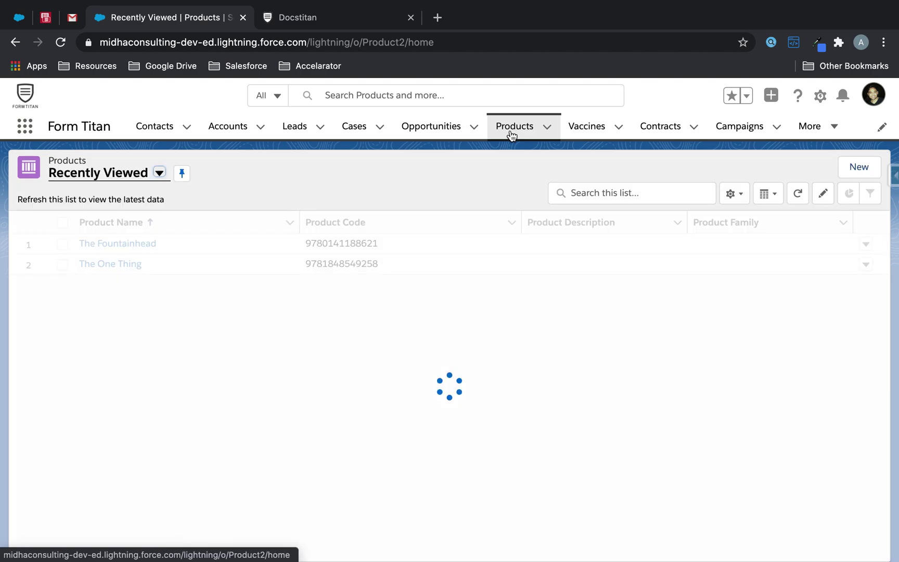
Review The One Thing's product record image, then return to the Products list.
click(124, 264)
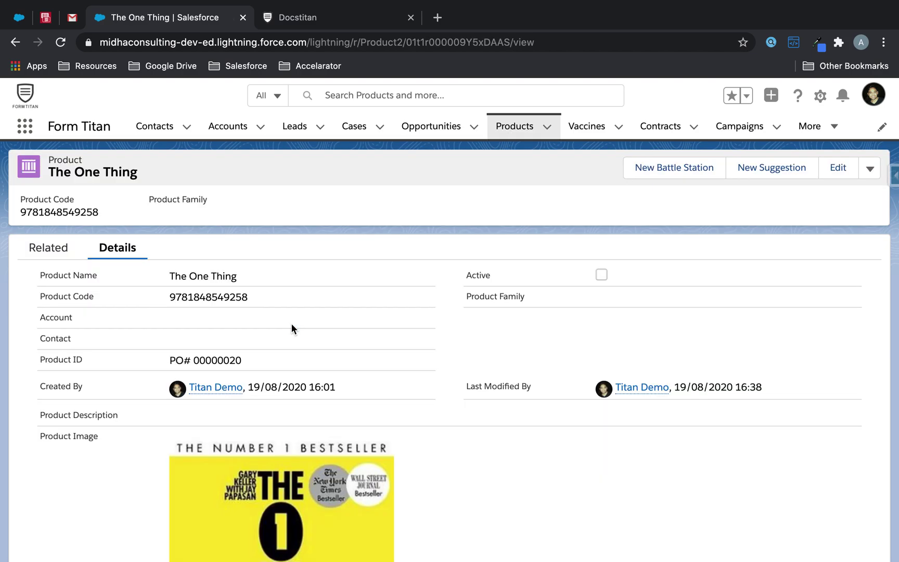
scroll(728, 346, down, 5)
scroll(728, 347, up, 6)
click(513, 126)
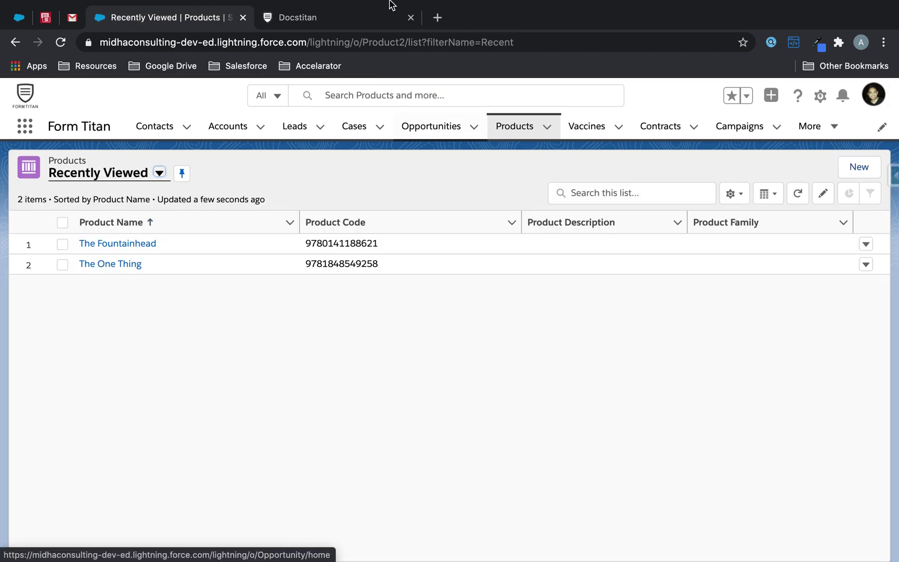
In the Docstitan editor, place a FileUpload field below the form heading.
click(354, 14)
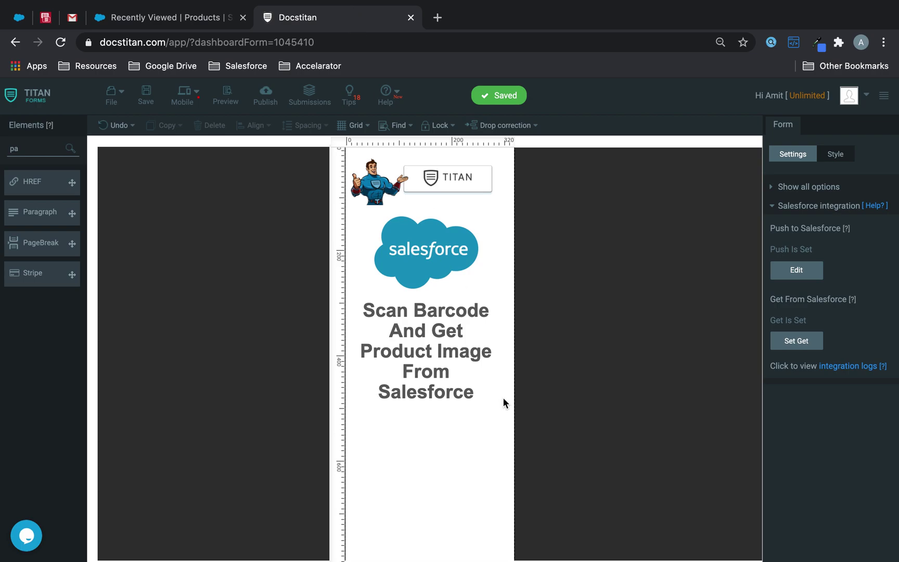
scroll(503, 397, down, 4)
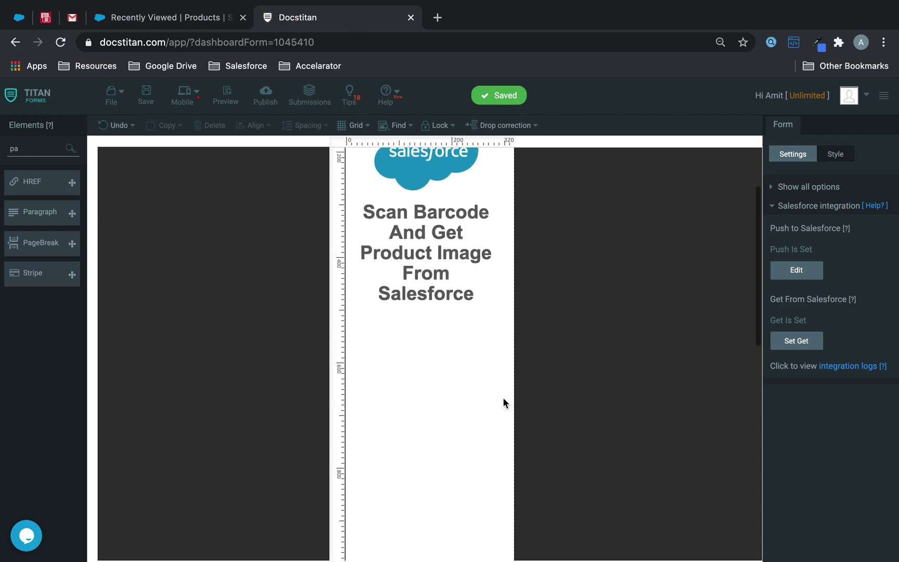
scroll(503, 397, up, 2)
scroll(503, 397, down, 4)
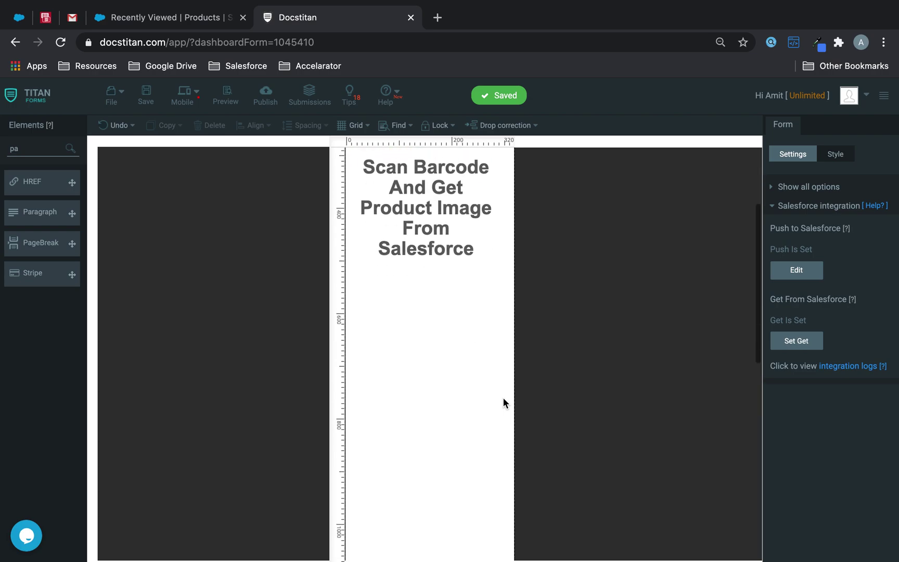
drag(40, 150, 2, 146)
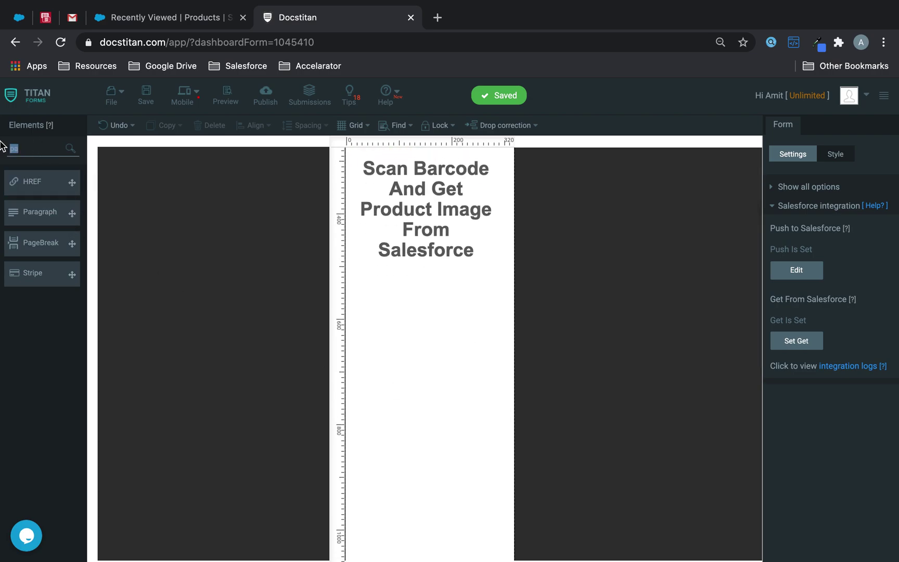
text(file)
drag(29, 183, 388, 288)
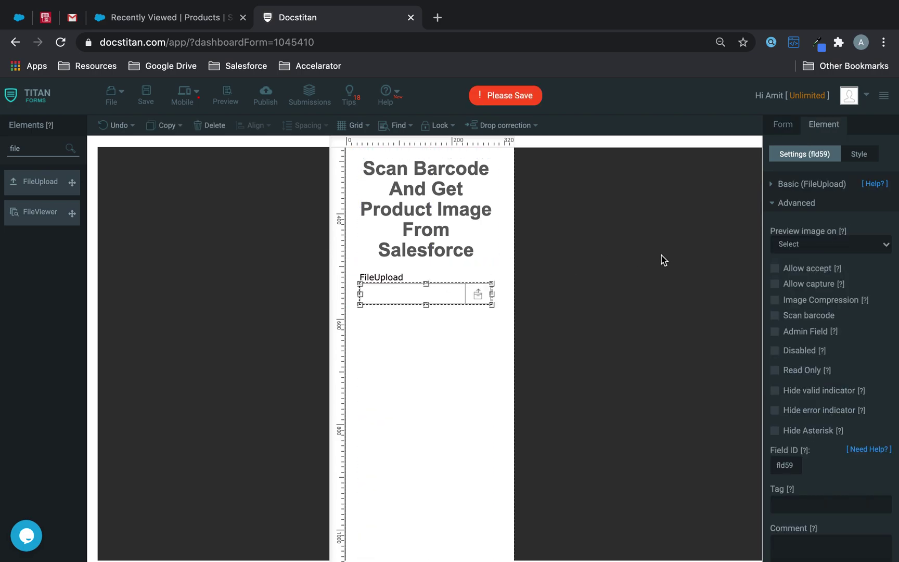
Set the new upload field's label to 'Scan Here'.
click(813, 186)
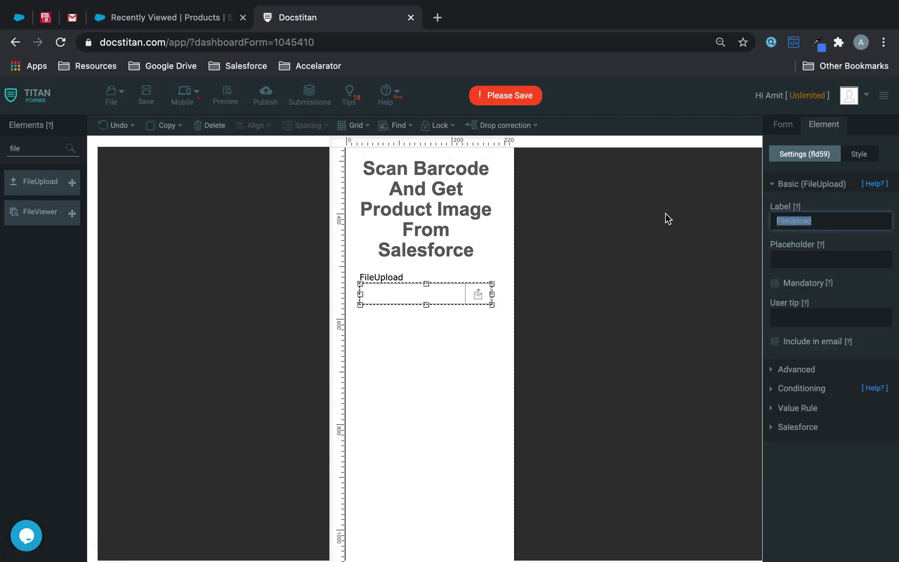
text(Scane Here)
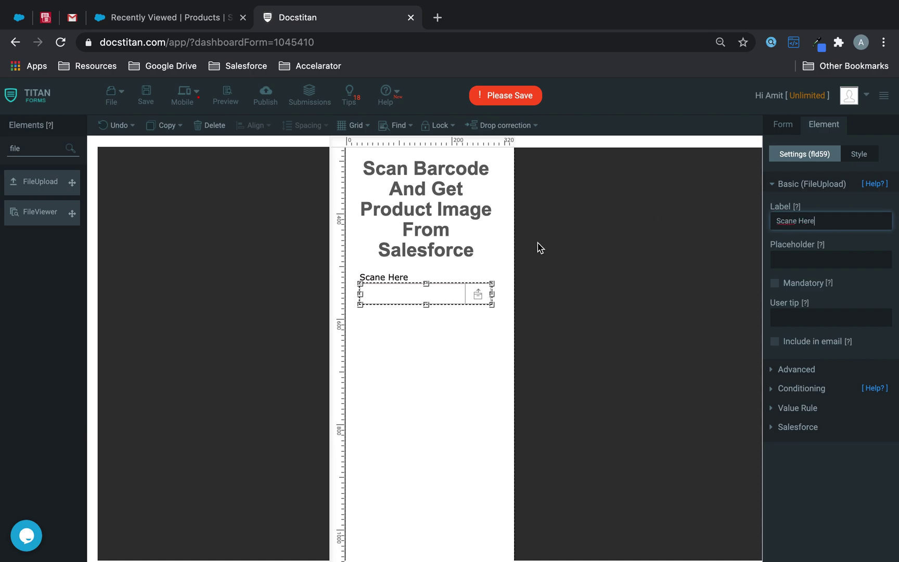
key(BackSpace)
double_click(32, 149)
Add a Calculated field below Scan Here and label it 'Barcode Value'.
text(calc)
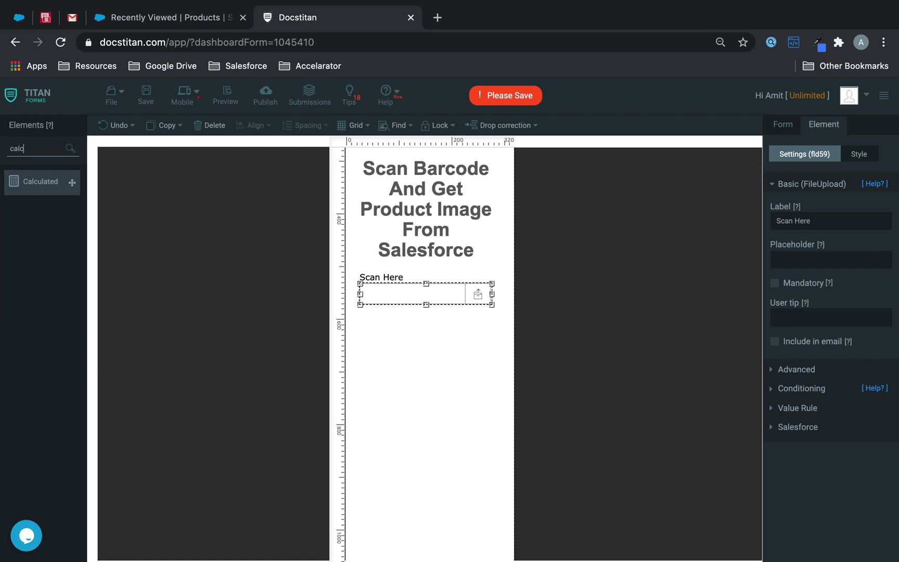
drag(44, 188, 400, 328)
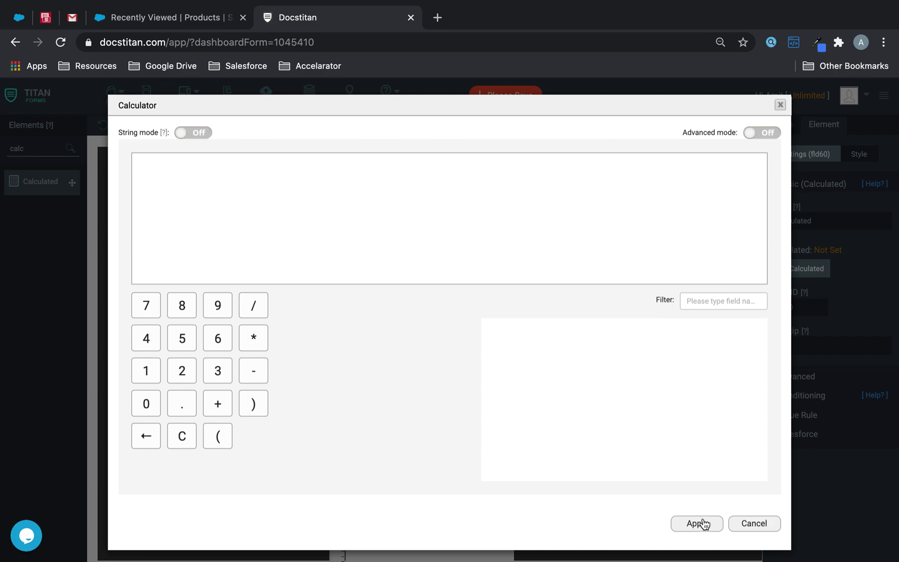
click(696, 523)
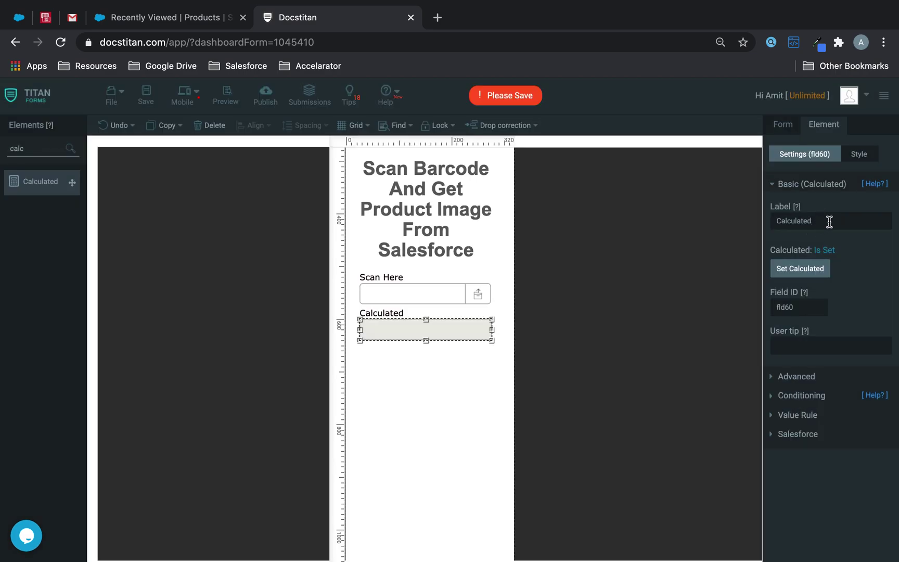
double_click(829, 221)
text(V)
key(BackSpace)
text(Barcode V)
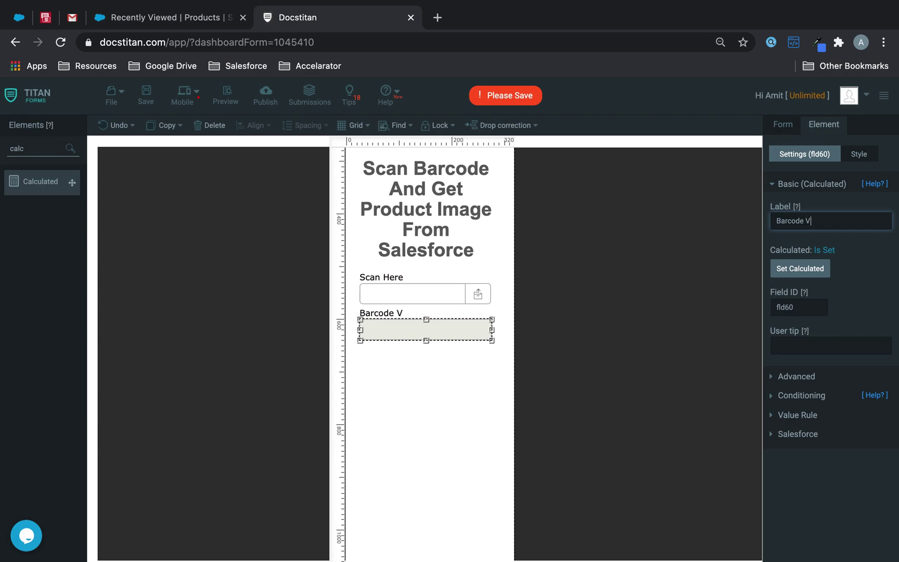
text(alue)
key(super+v)
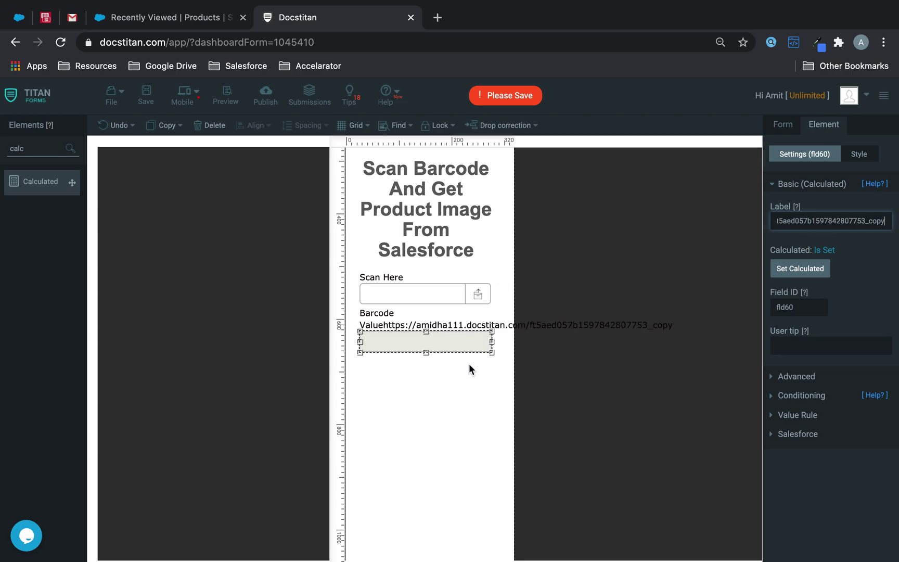
key(super+z)
click(461, 377)
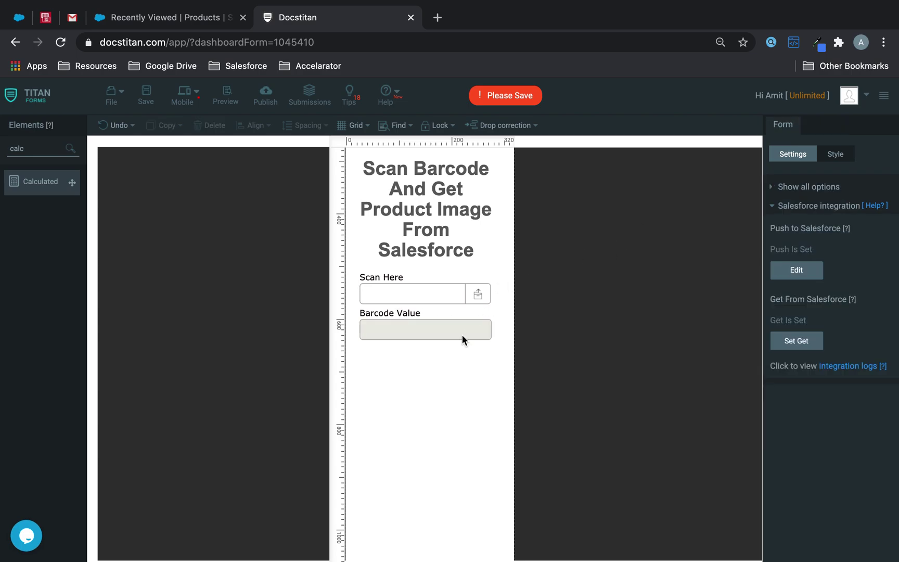
click(461, 334)
Duplicate Barcode Value and relabel the copy 'Barcode Type'.
drag(437, 331, 436, 358)
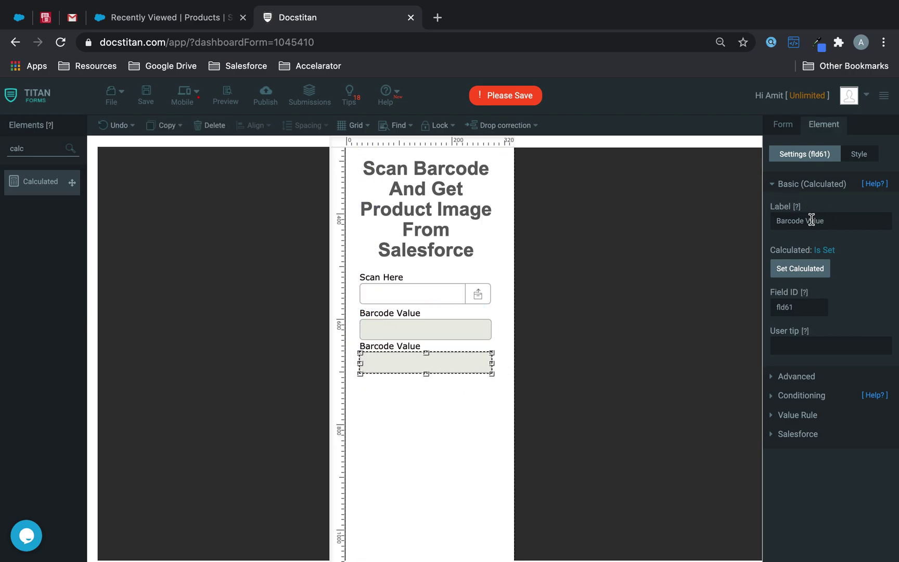
drag(806, 221, 826, 220)
text(Typ)
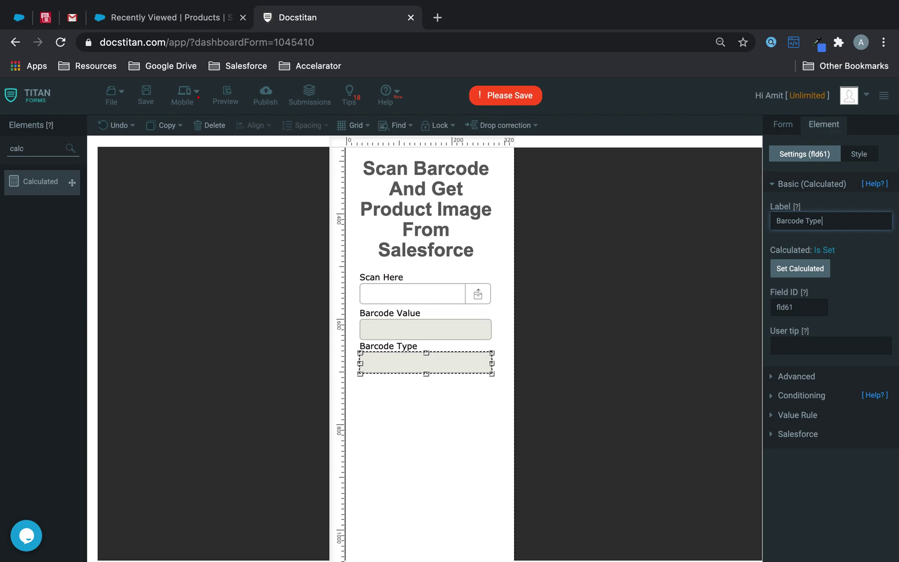
click(494, 411)
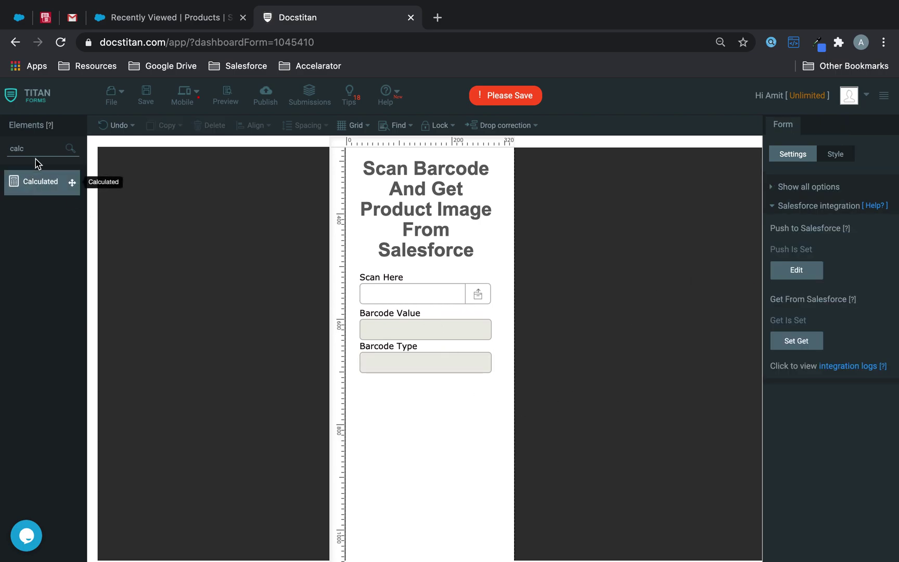
drag(25, 149, 1, 150)
Add a Hidden field below Barcode Type and duplicate it beneath itself.
text(hidd)
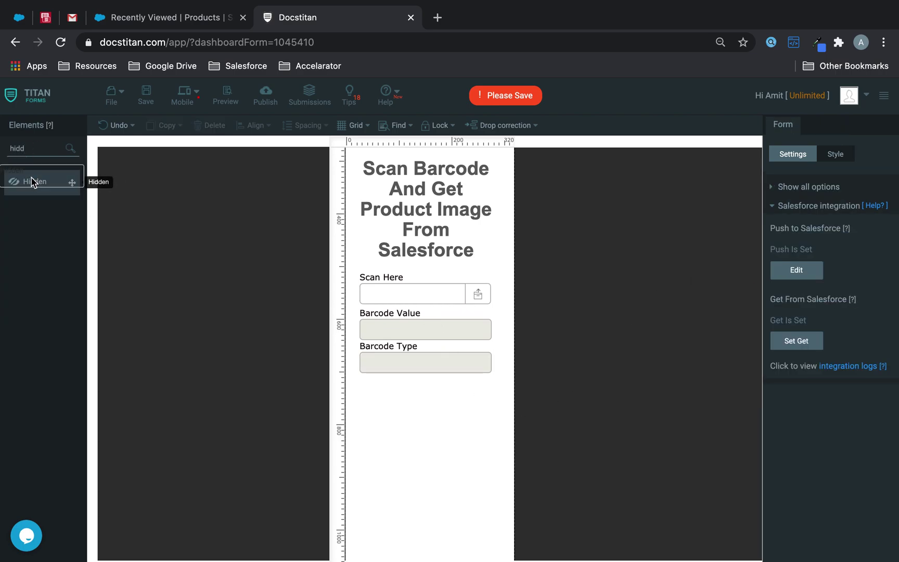
drag(27, 181, 393, 397)
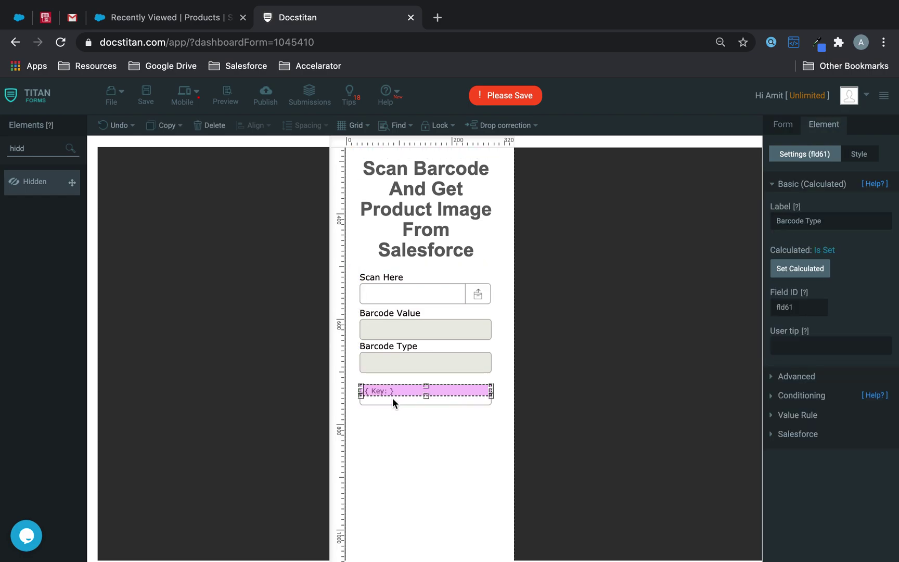
key(ctrl+c)
key(ctrl+v)
drag(445, 405, 431, 422)
Name the two hidden fields 'B Value' and 'B Type'.
click(433, 398)
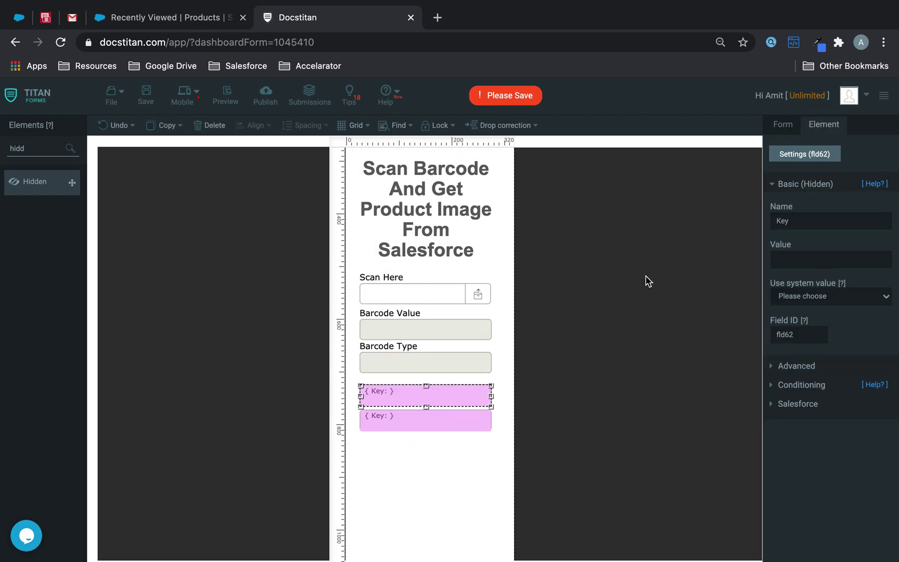
click(817, 221)
double_click(818, 221)
text(B Value)
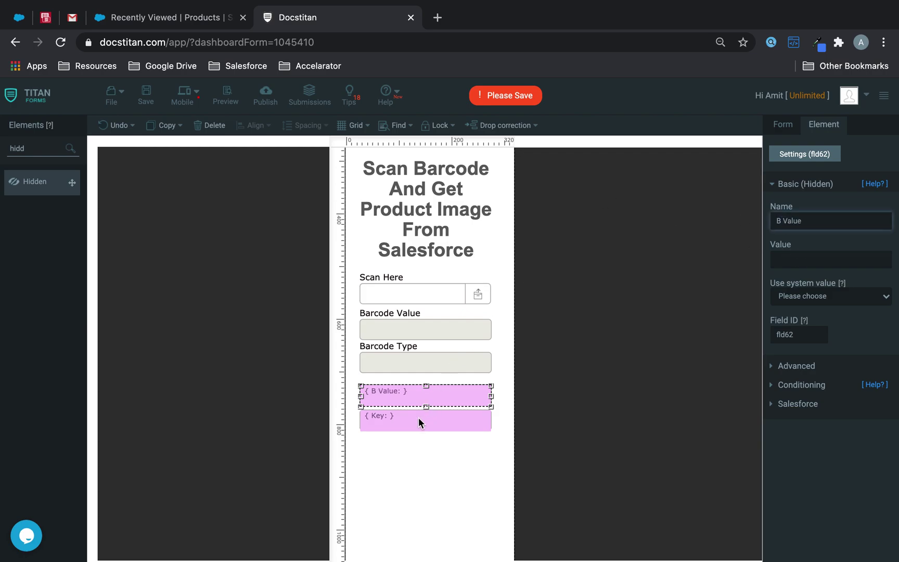
click(419, 421)
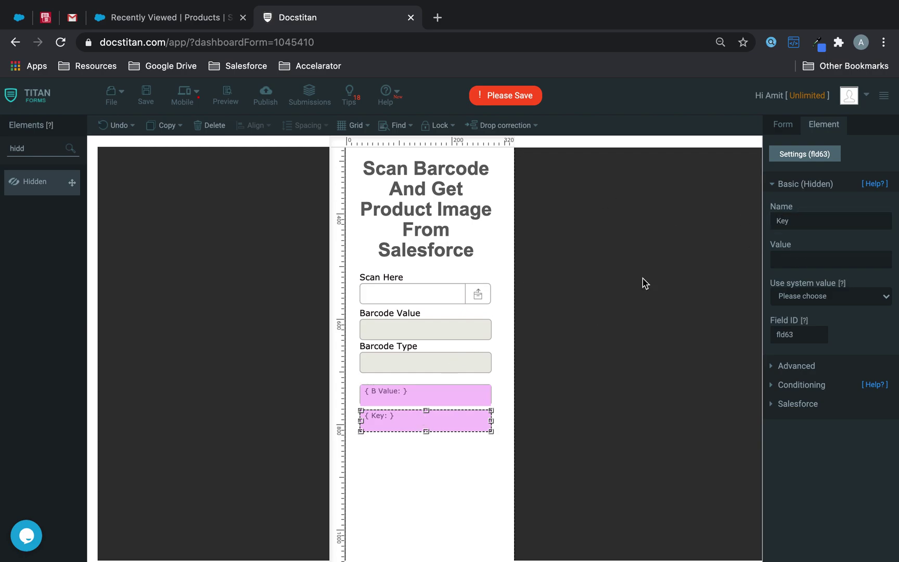
click(820, 219)
double_click(816, 222)
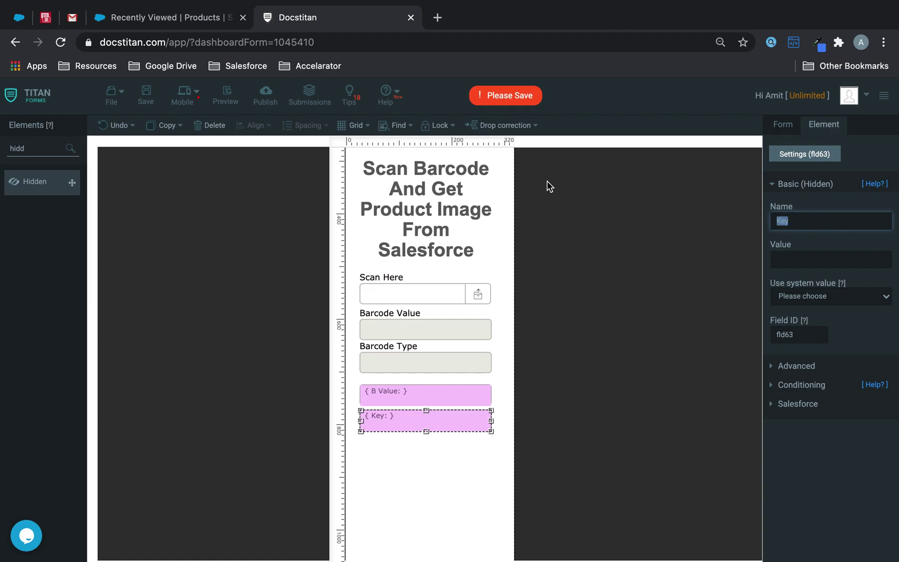
text(B Type)
Set Barcode Value's string-mode formula to the B Value field.
click(410, 329)
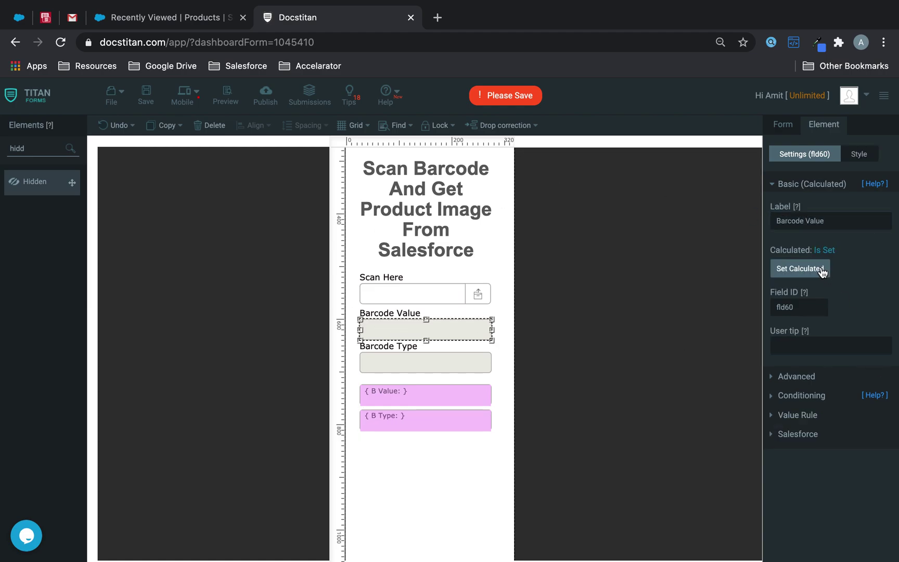
click(820, 268)
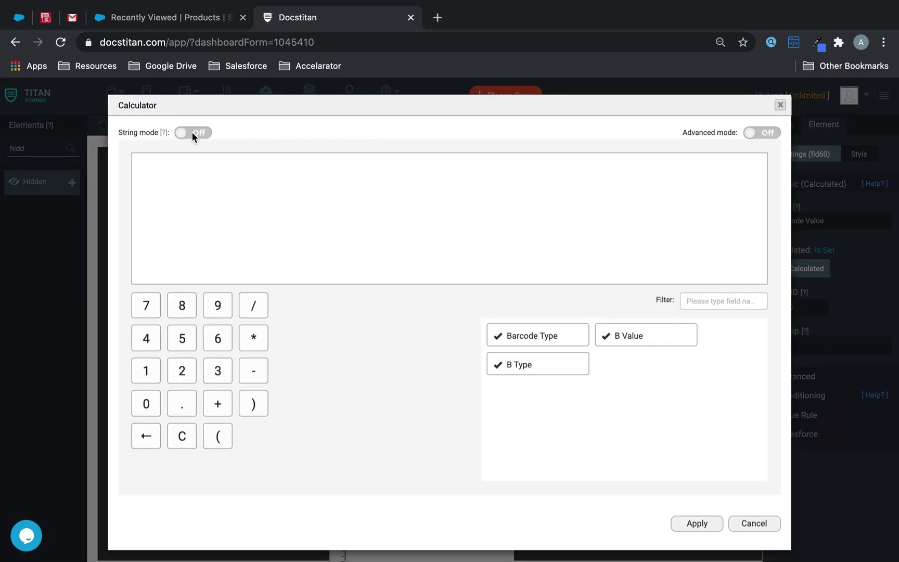
click(192, 132)
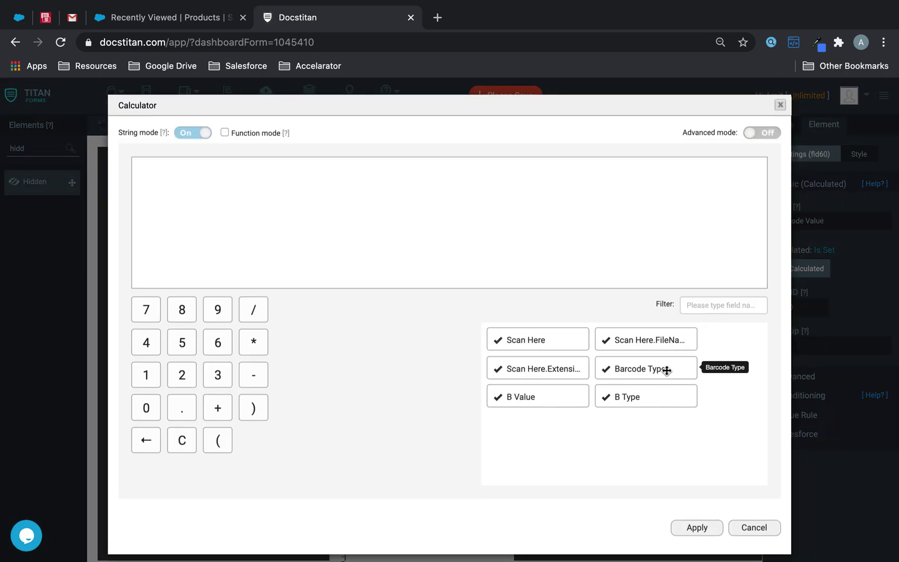
drag(564, 403, 381, 238)
click(696, 528)
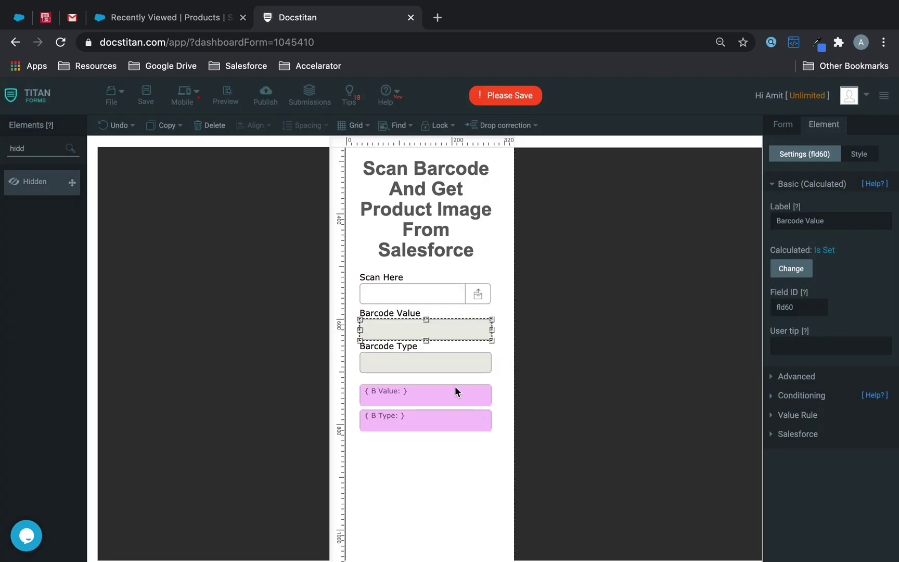
Set Barcode Type's string-mode formula to the B Type field.
click(453, 367)
click(796, 279)
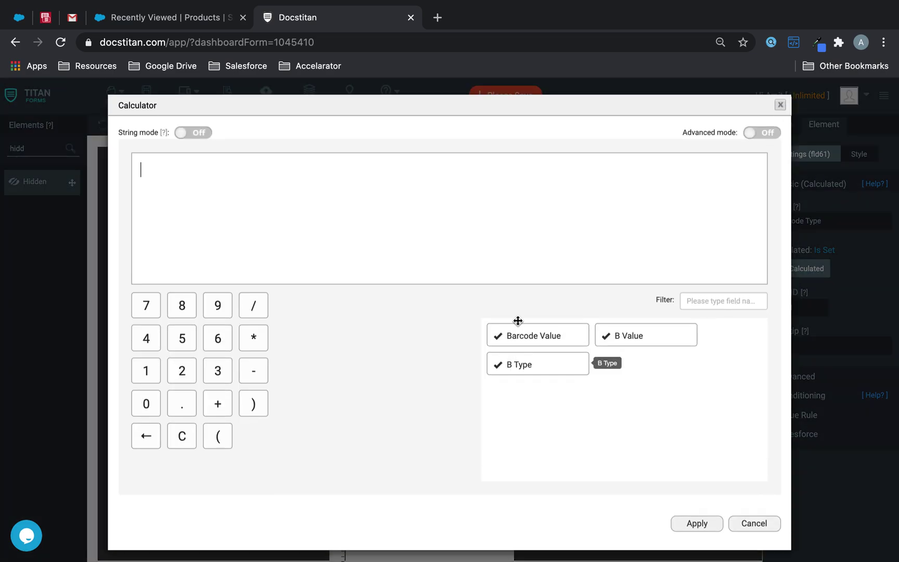
click(193, 133)
drag(600, 399, 315, 219)
click(697, 527)
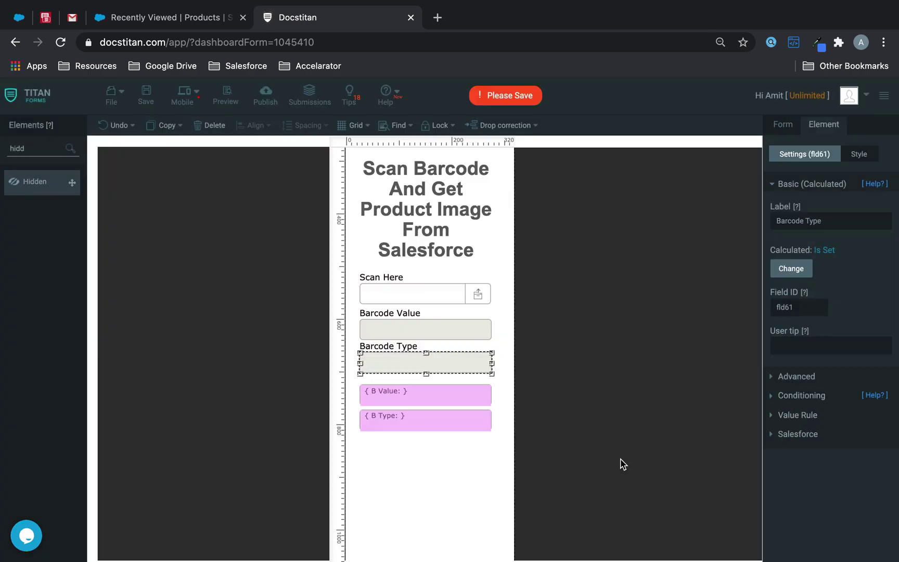
Save the form, then add a Paragraph element below the hidden fields.
click(146, 91)
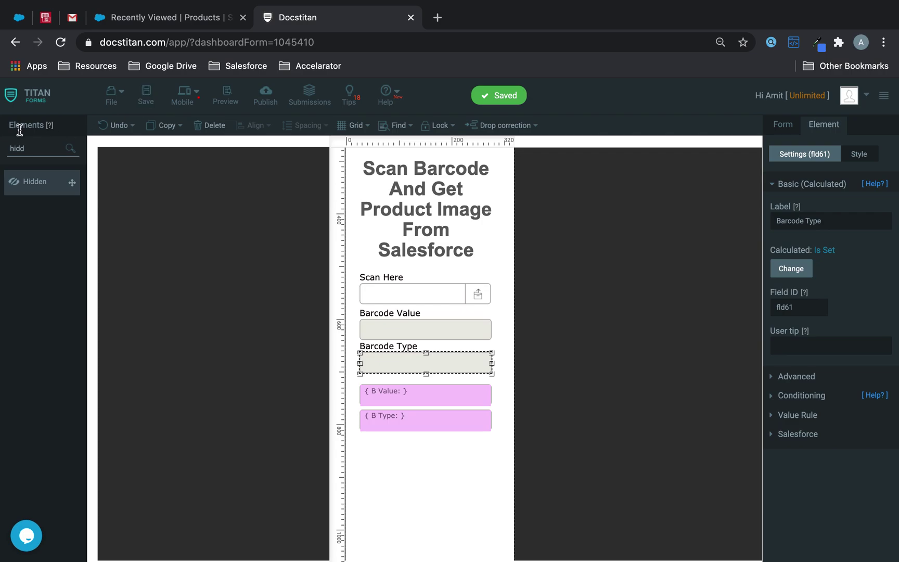
key(BackSpace)
key(BackSpace)
key(BackSpace)
key(BackSpace)
text(paa)
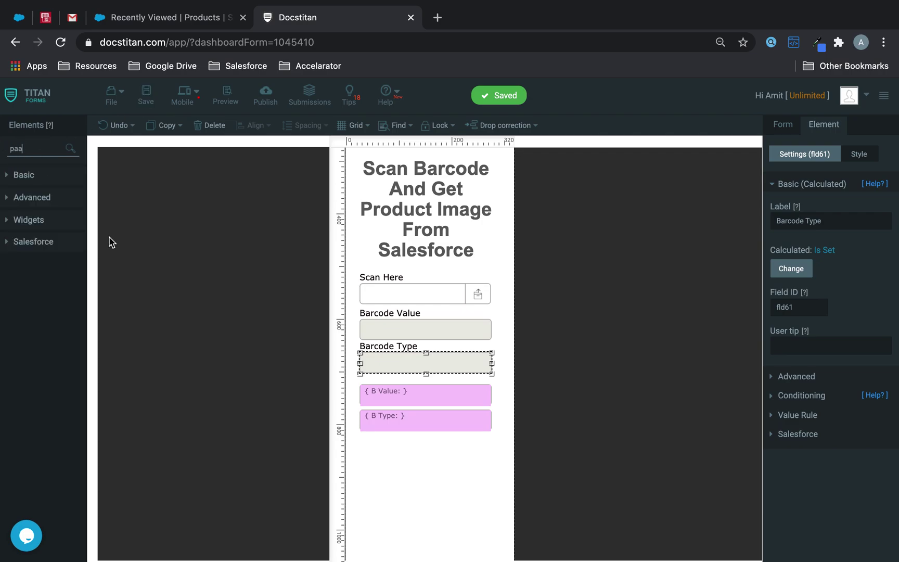
key(BackSpace)
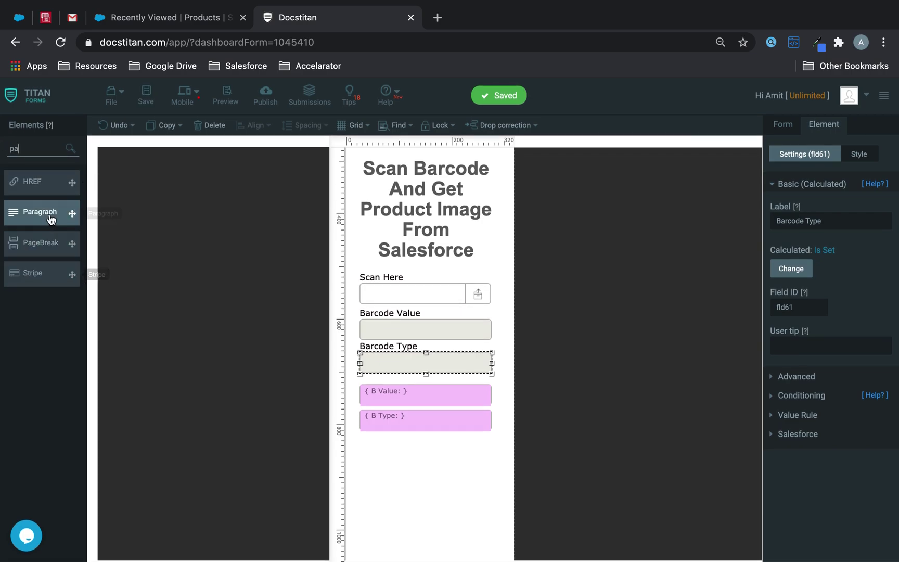
drag(343, 474, 345, 474)
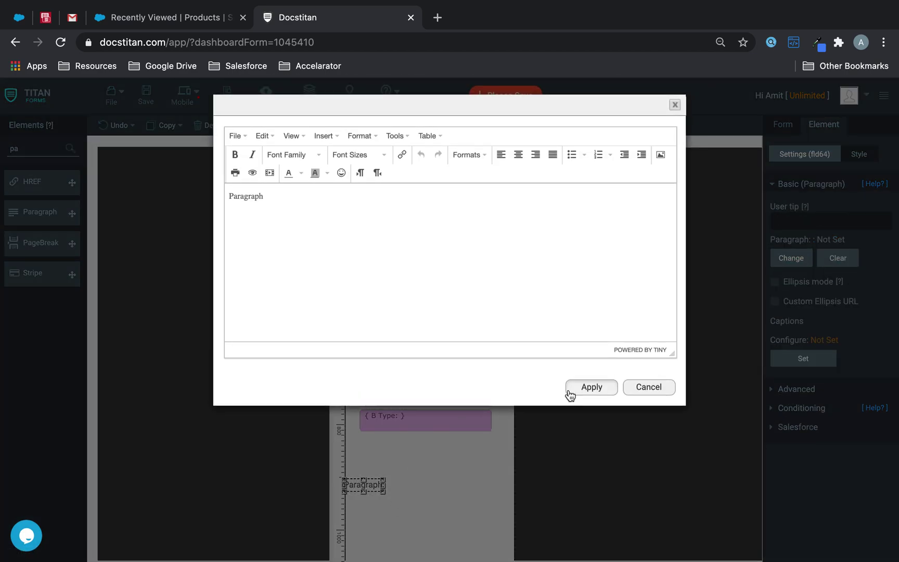
click(592, 387)
drag(366, 485, 371, 485)
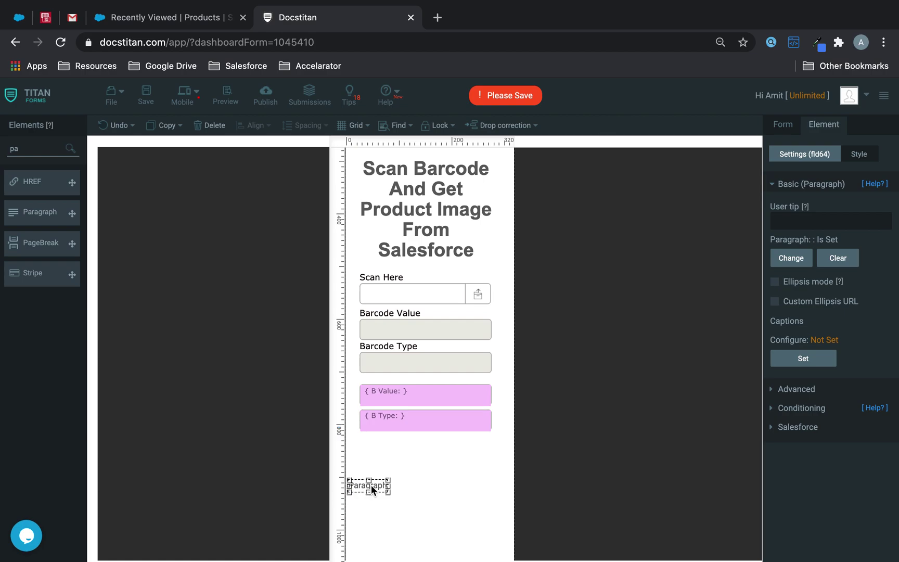
Set the paragraph's Advanced Tag to 'Image'.
click(797, 397)
click(812, 434)
text(l)
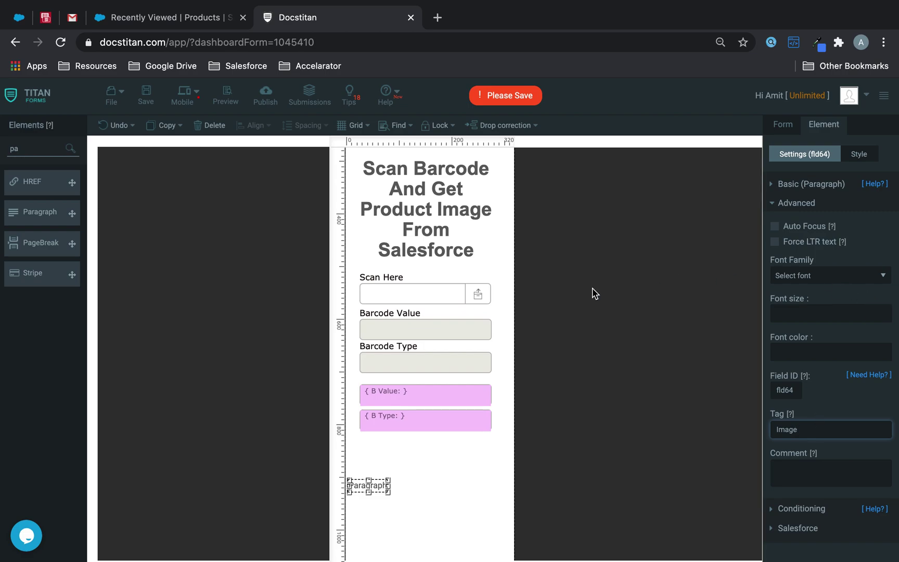
click(427, 287)
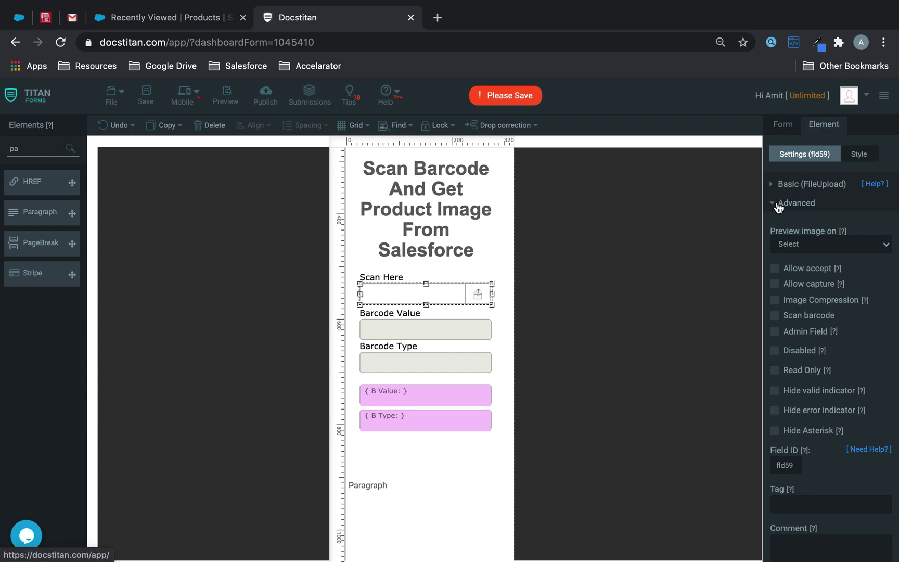
Enable Scan barcode on Scan Here, mapping value to B Value and type to B Type, then save.
click(774, 316)
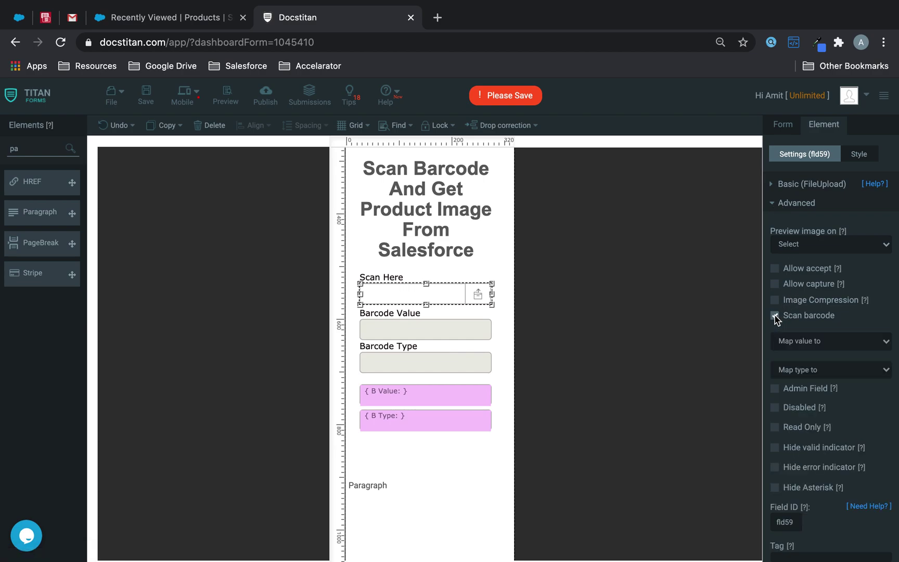
click(804, 343)
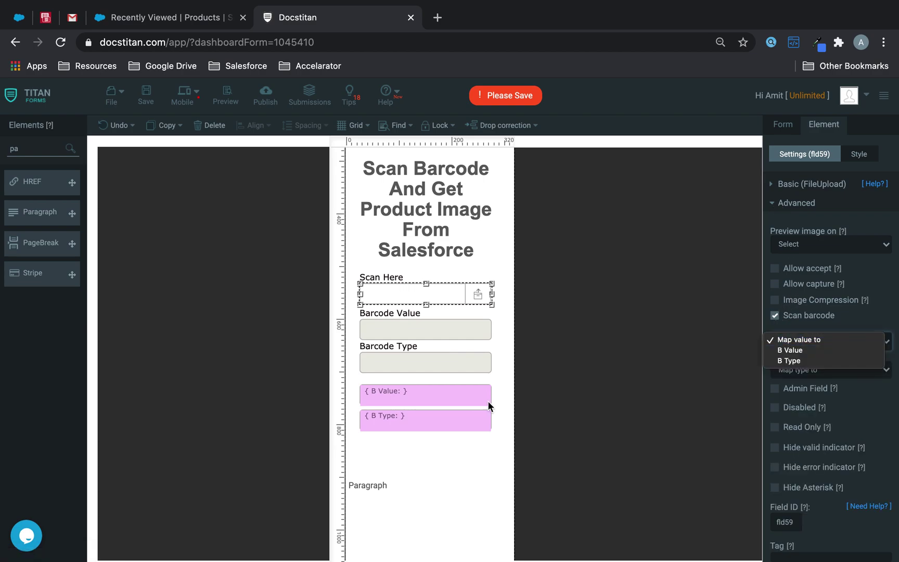
click(814, 353)
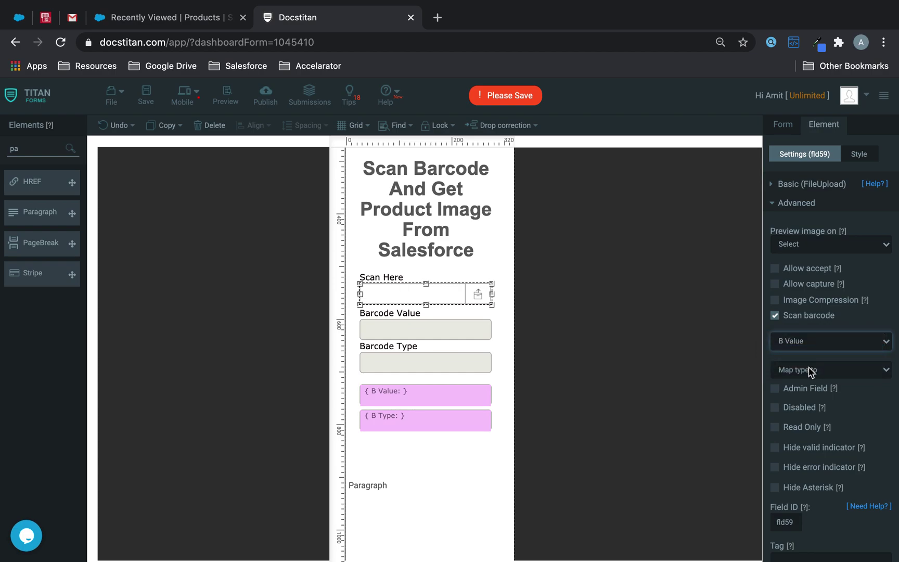
click(807, 369)
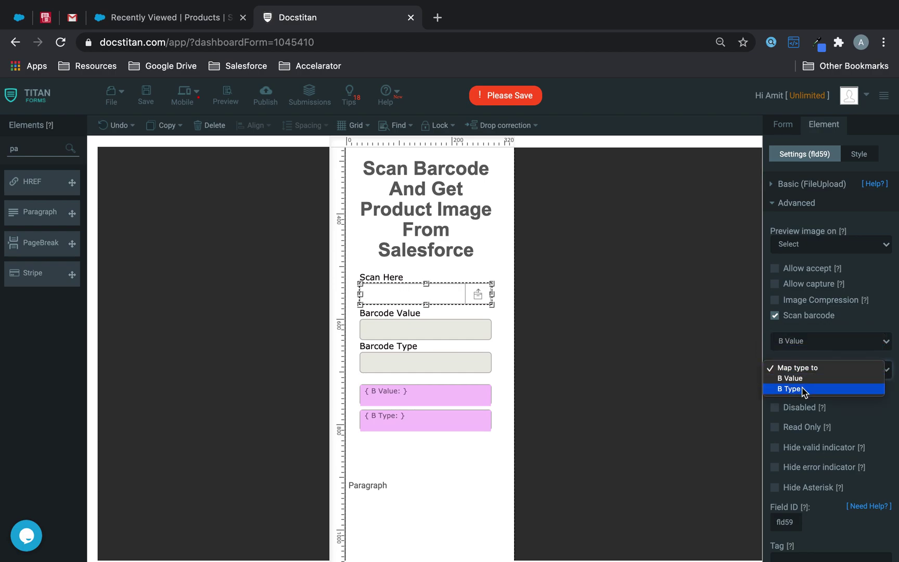
click(804, 391)
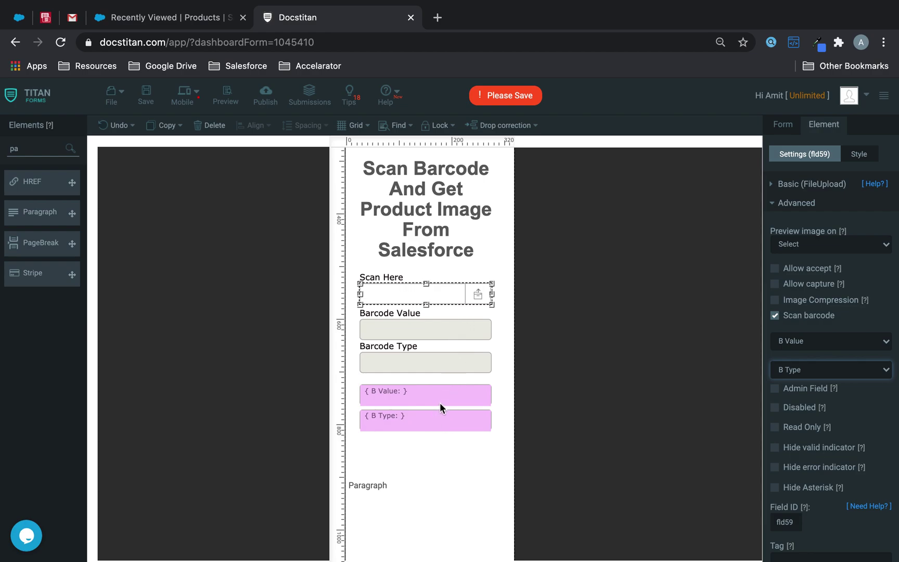
click(146, 94)
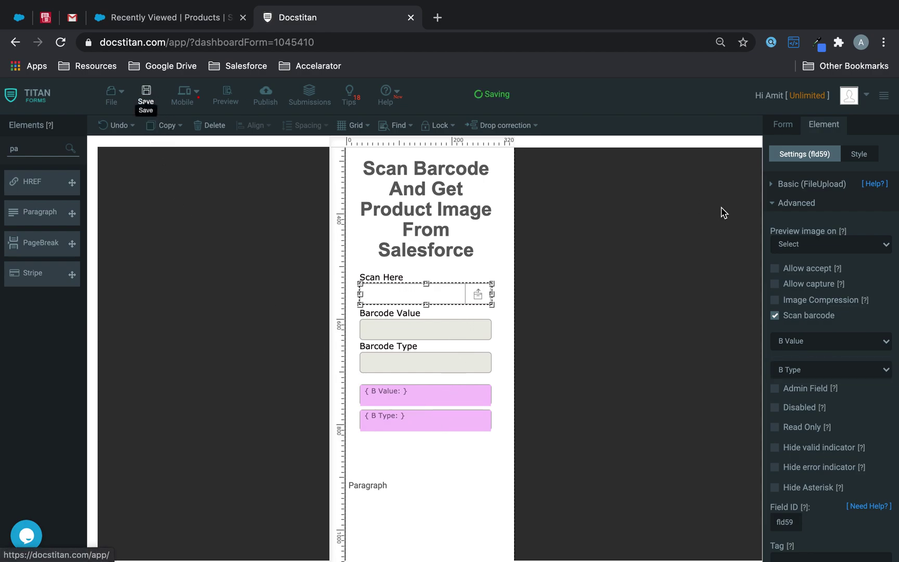
Start a Salesforce Get for the form using the Product object.
click(780, 127)
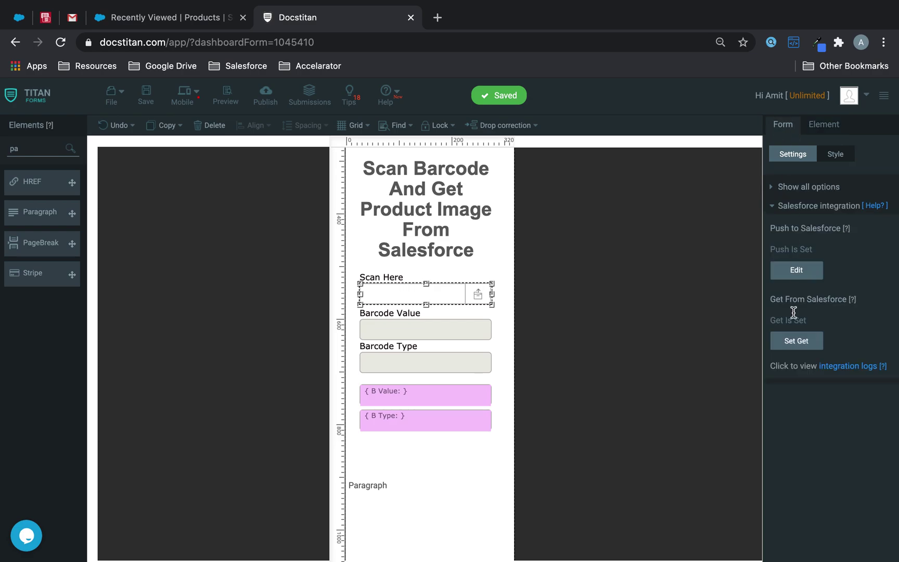
click(790, 346)
click(271, 228)
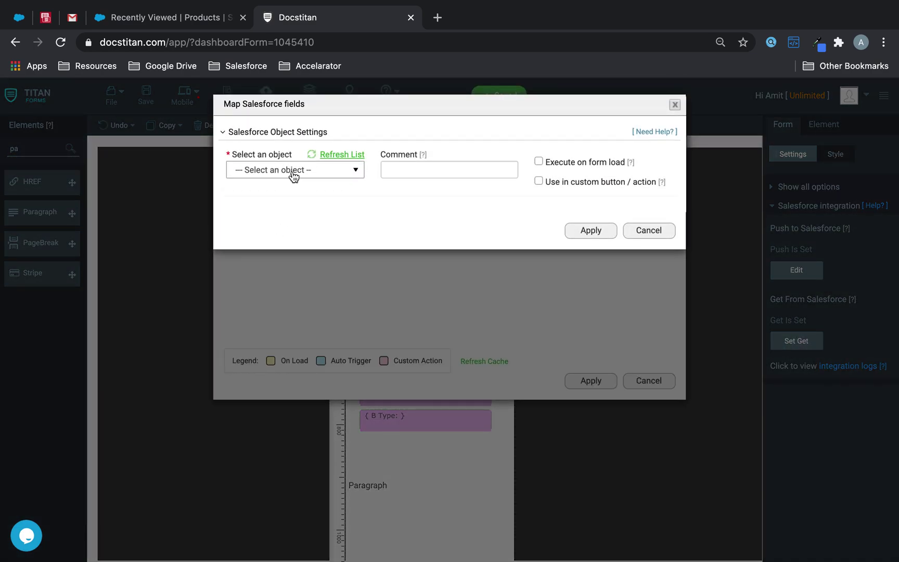
click(293, 174)
text(product)
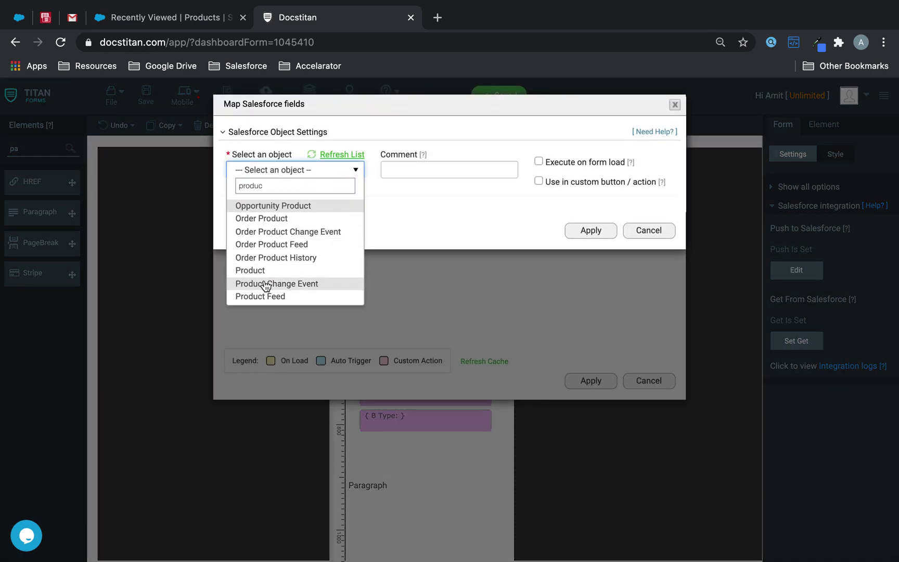
click(263, 272)
Add the lookup condition Product Code Equals Barcode Value.
click(274, 208)
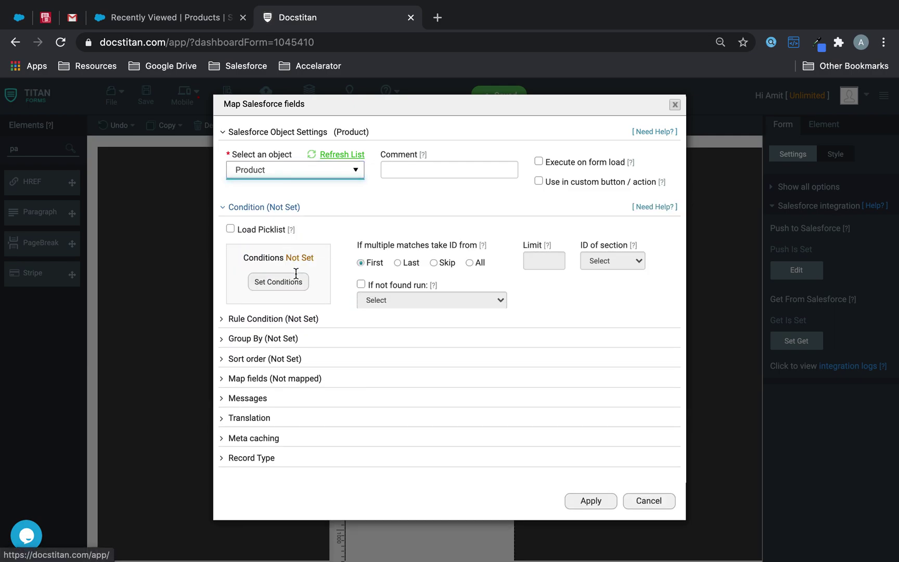
click(291, 282)
click(230, 138)
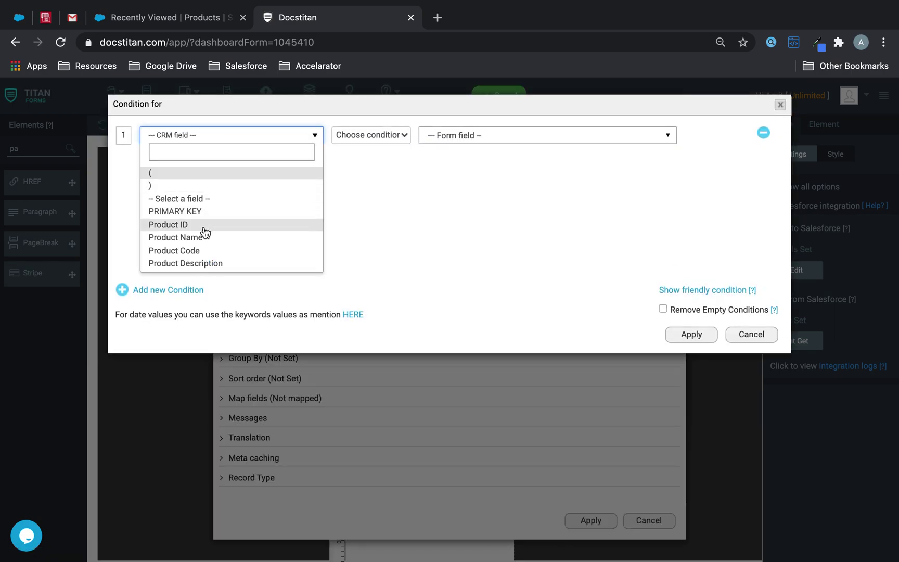
click(200, 251)
click(385, 134)
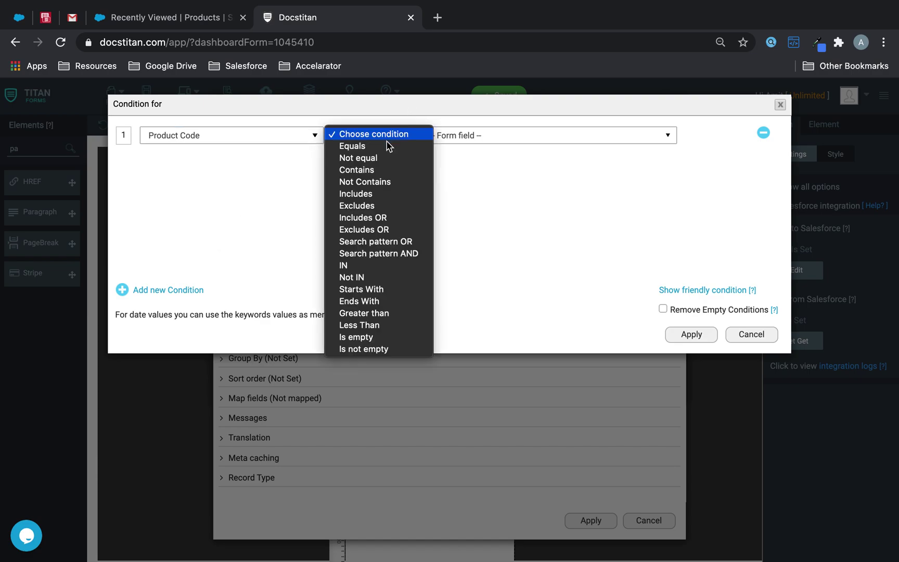
click(380, 145)
click(484, 136)
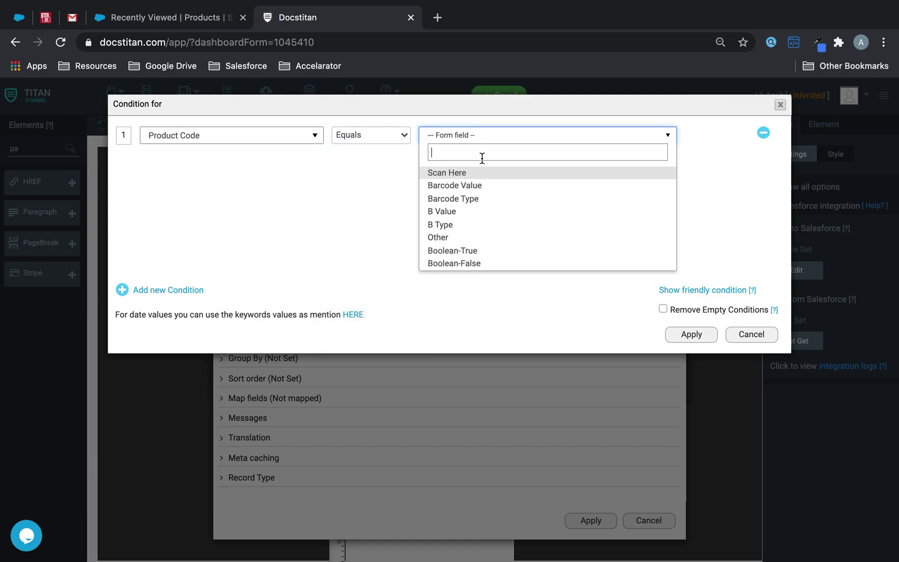
click(483, 188)
click(698, 339)
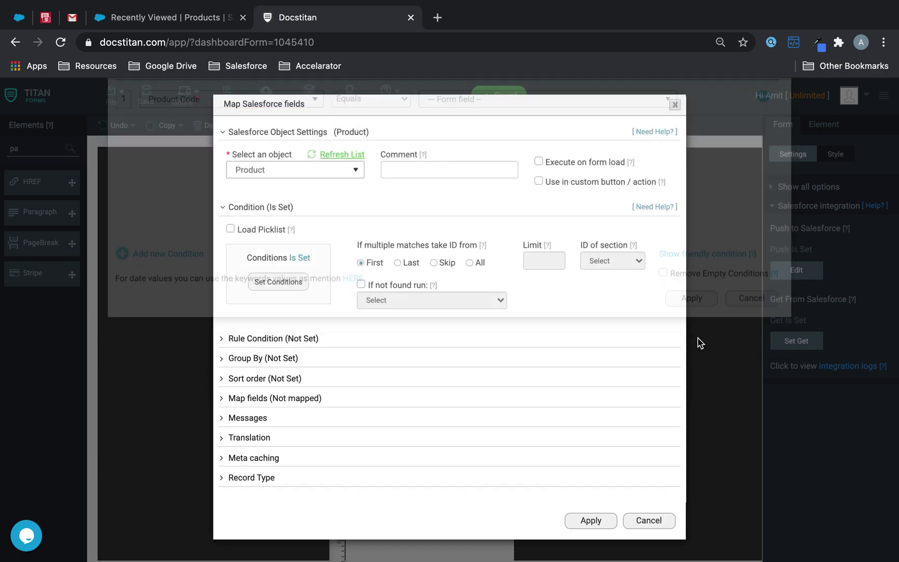
Map Image to Product Image, finish the setup and save the form.
click(290, 398)
click(280, 448)
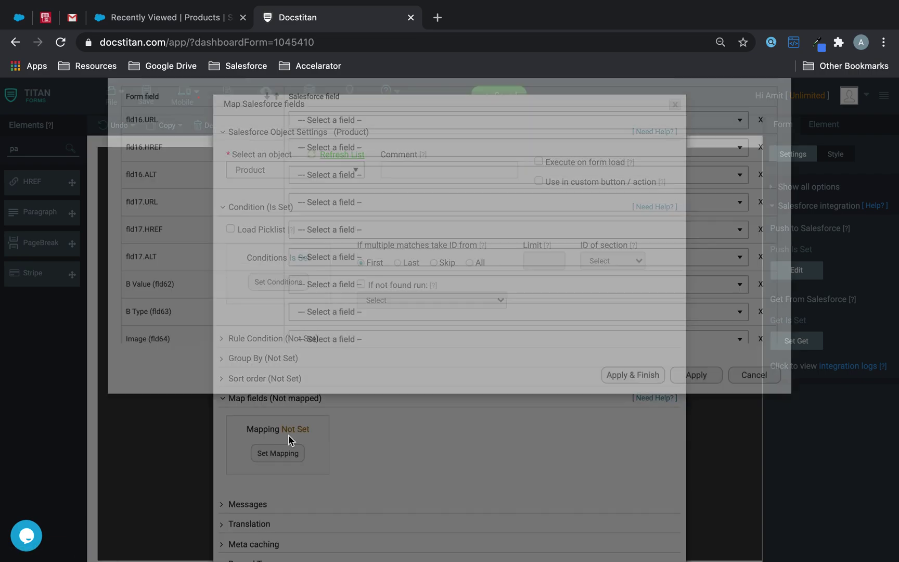
click(337, 408)
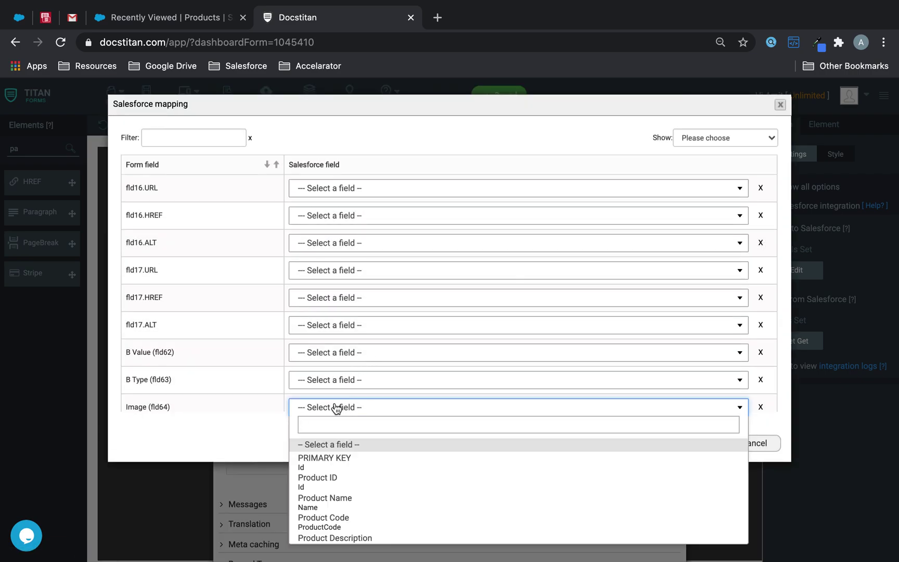
text(imag)
click(319, 451)
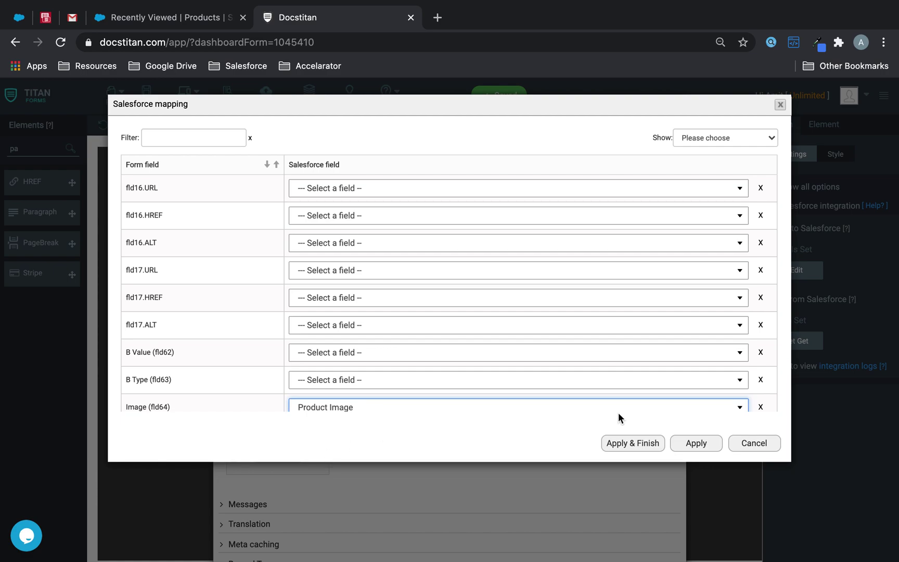
scroll(442, 315, down, 2)
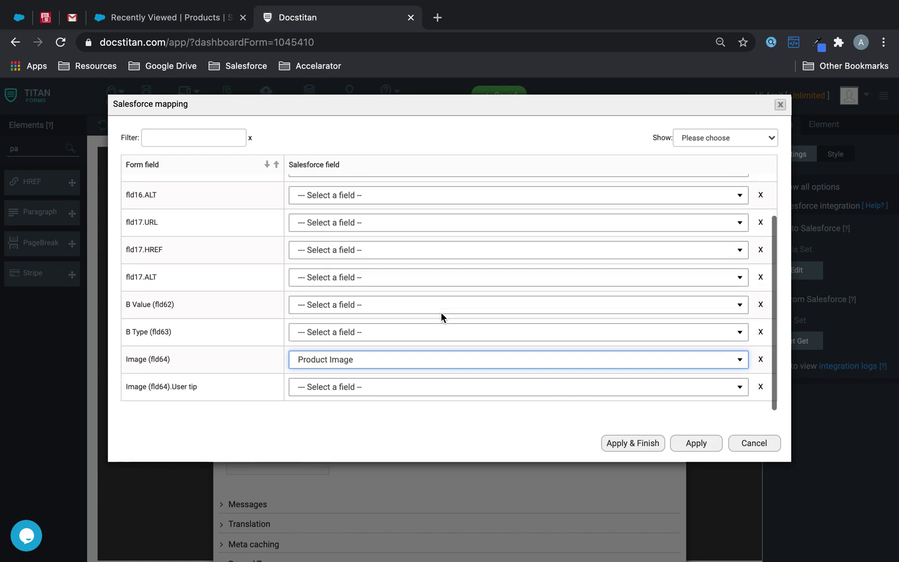
click(628, 444)
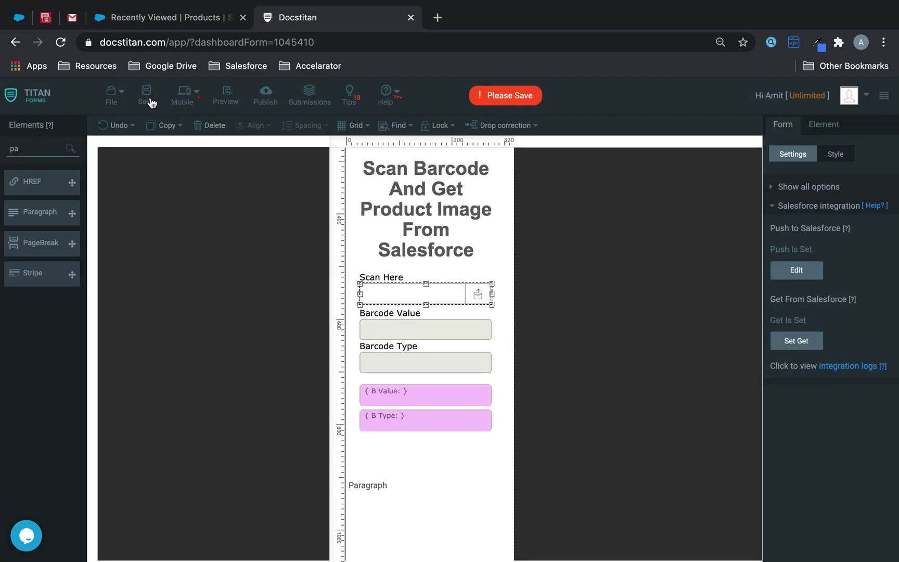
click(146, 96)
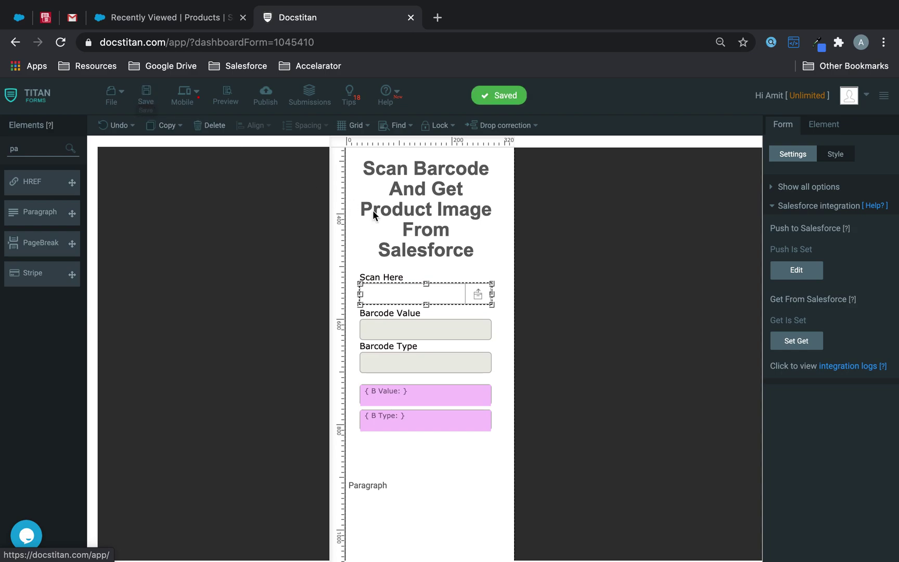